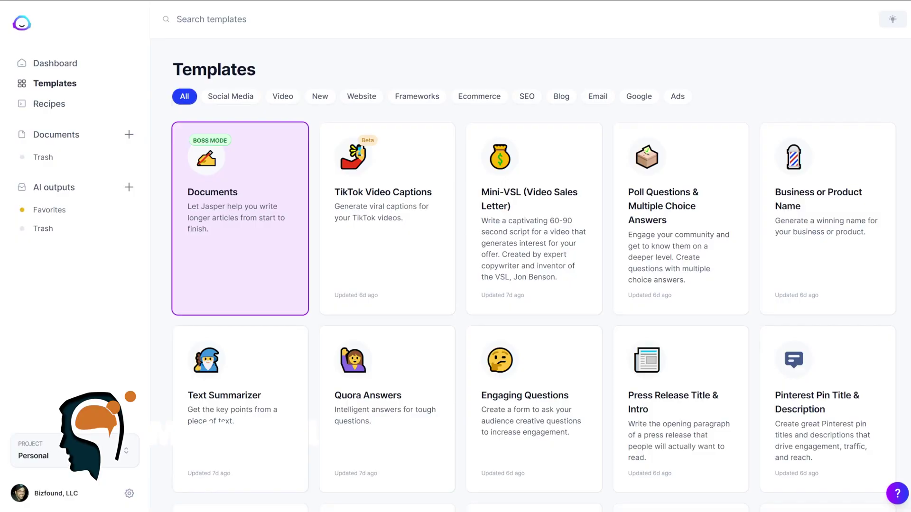
Step: Scroll through the Jasper Templates grid to browse the available templates
scroll(534, 273, down, 7)
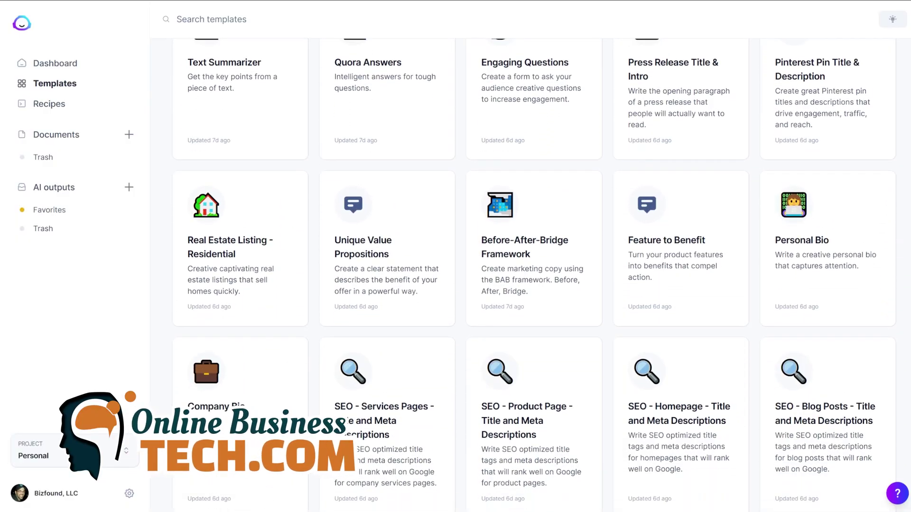
scroll(534, 273, down, 6)
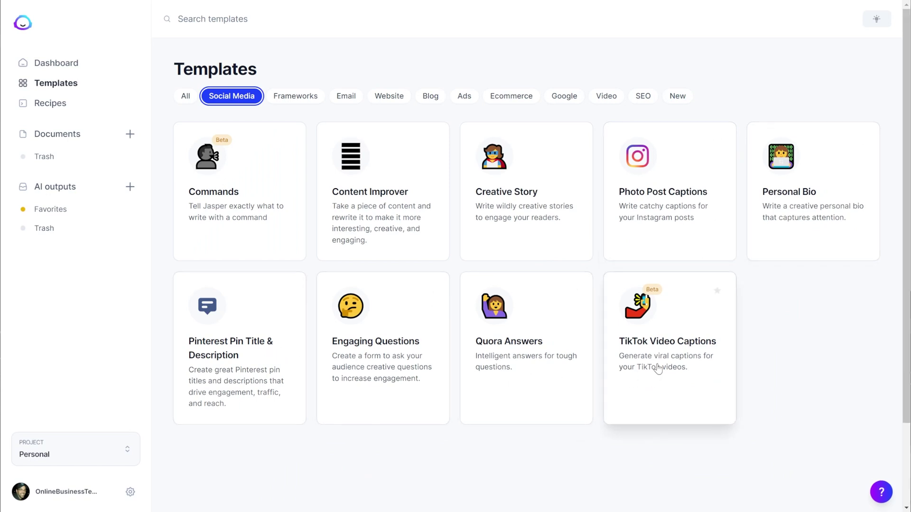
Step: Open the Commands template and run Generate on the existing YouTube subscribers command
click(239, 204)
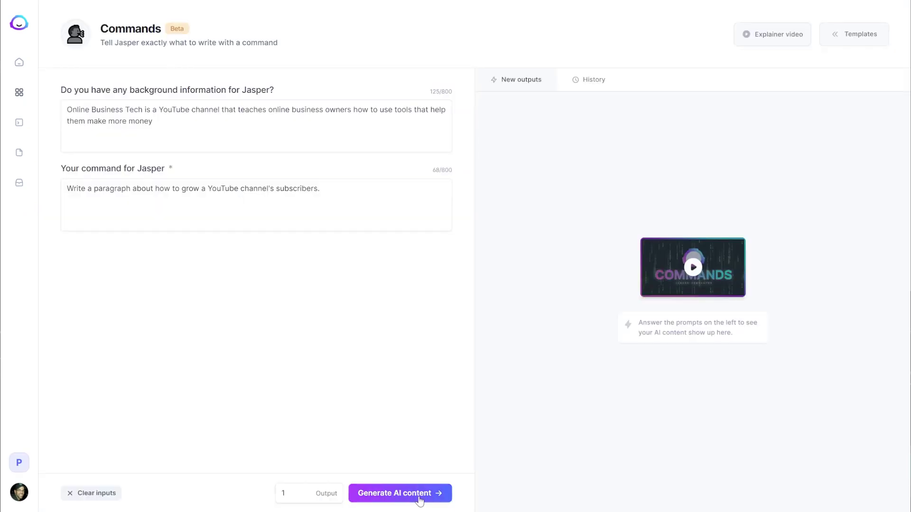
click(421, 495)
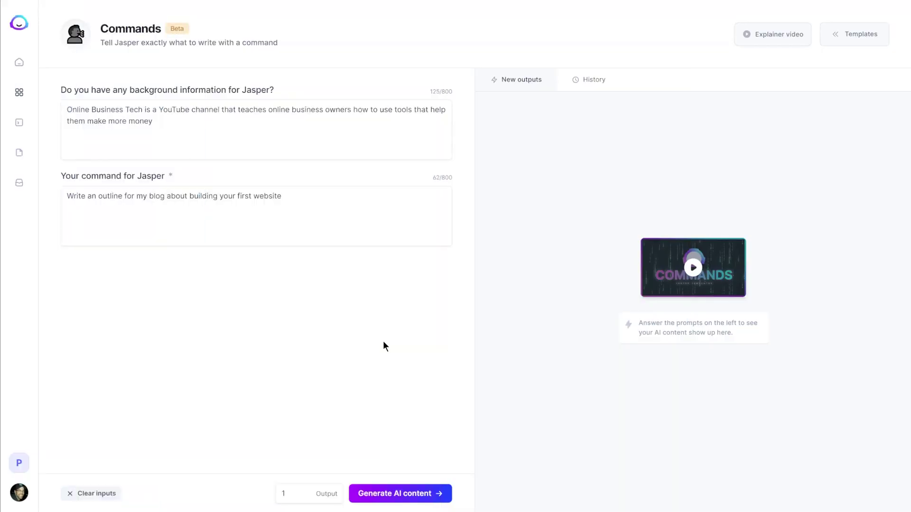
Step: Generate the blog outline about building your first website, keeping the output count at 1
click(203, 120)
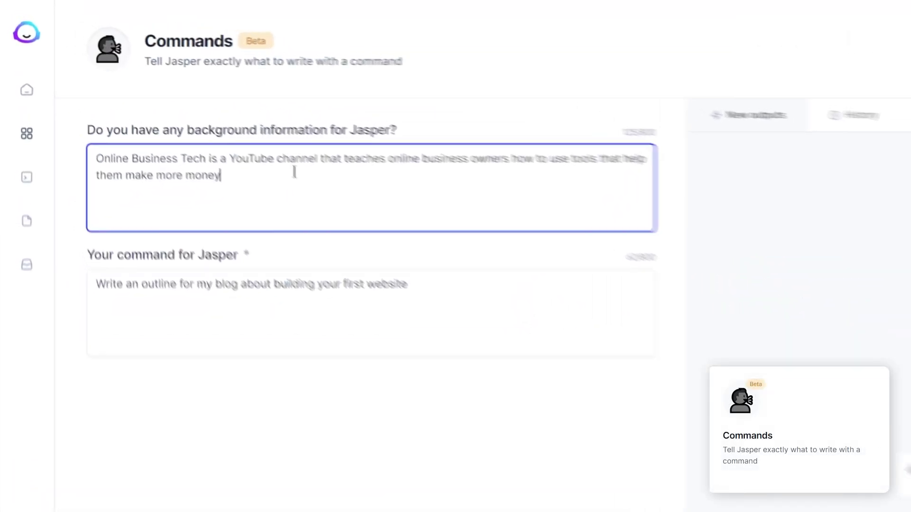
drag(283, 179, 100, 161)
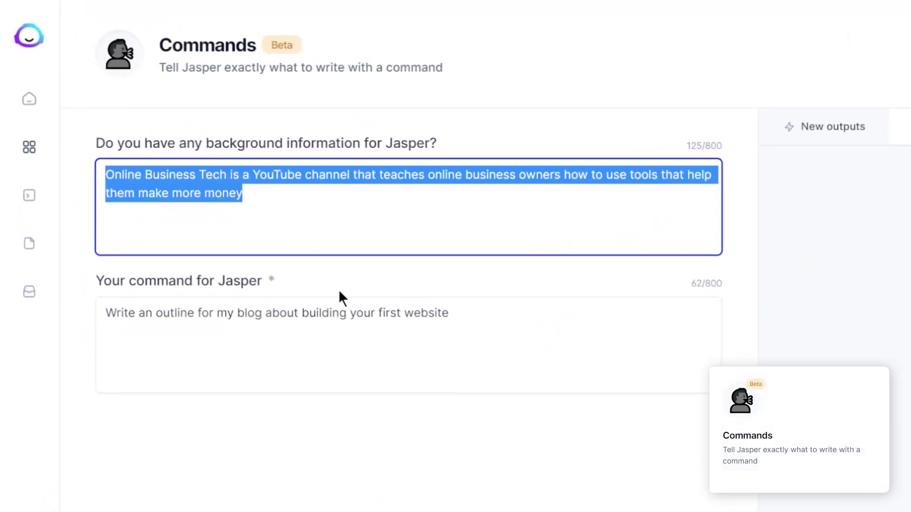
click(494, 304)
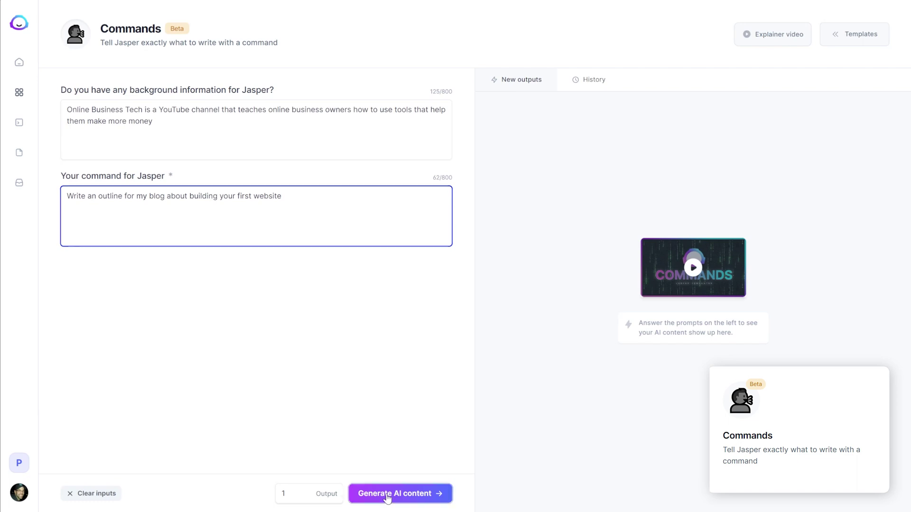
click(387, 496)
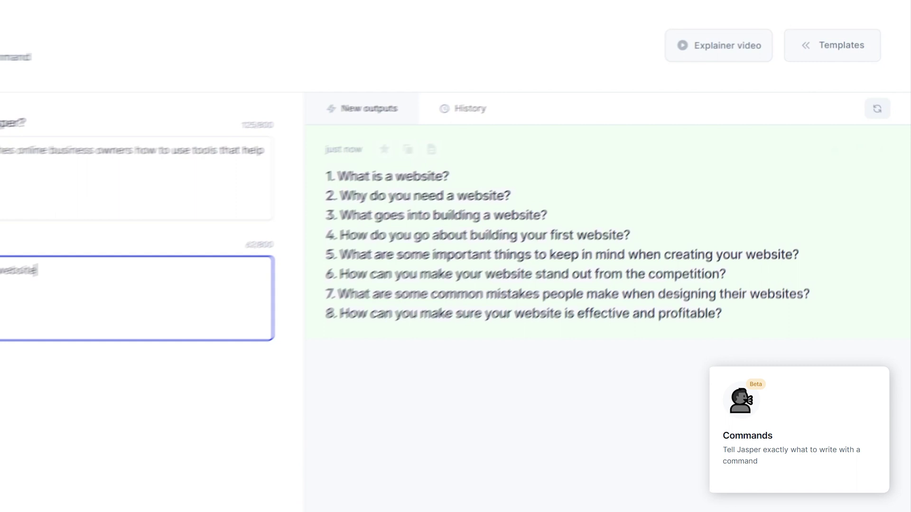
double_click(286, 494)
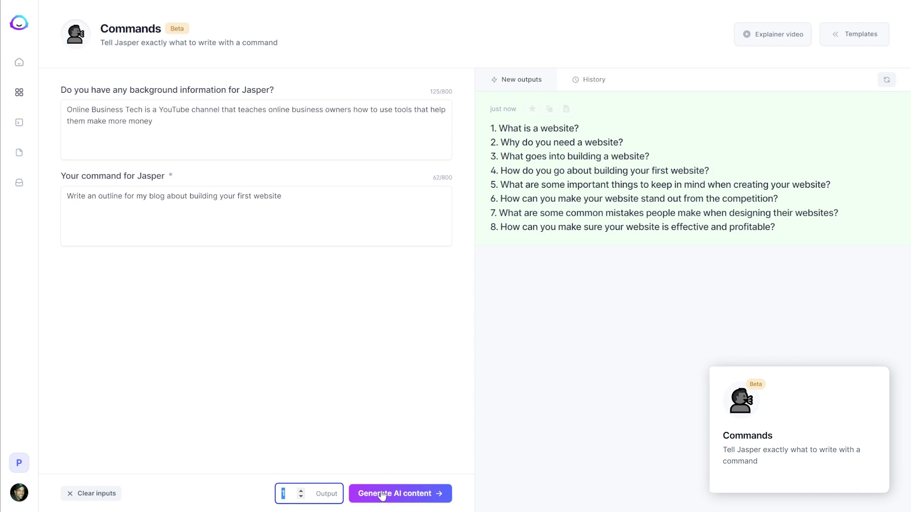
click(397, 469)
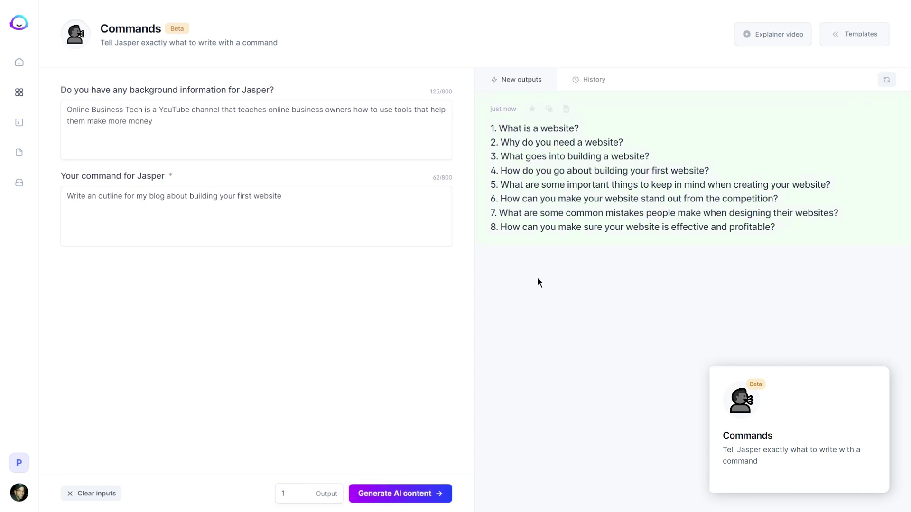
Step: Paste Jasper's eight-question outline into the Google Doc and select 'What is a website?'
click(549, 110)
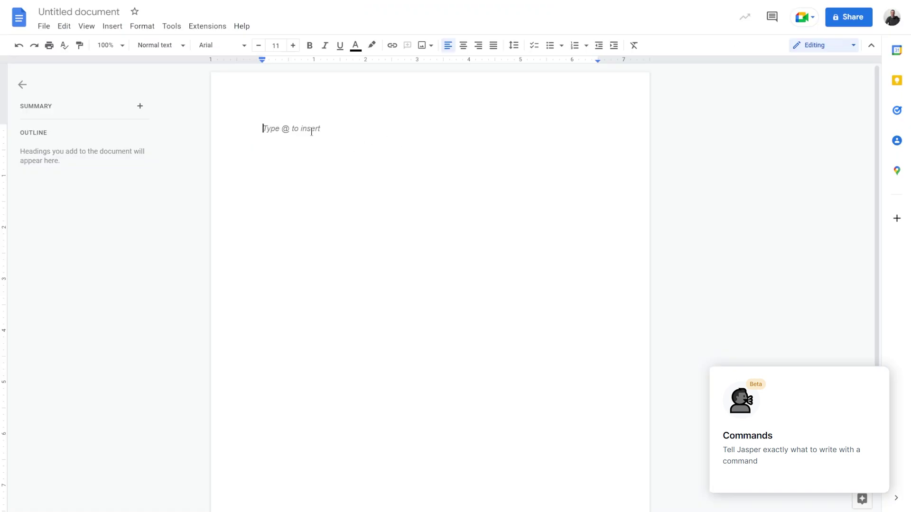
key(ctrl+v)
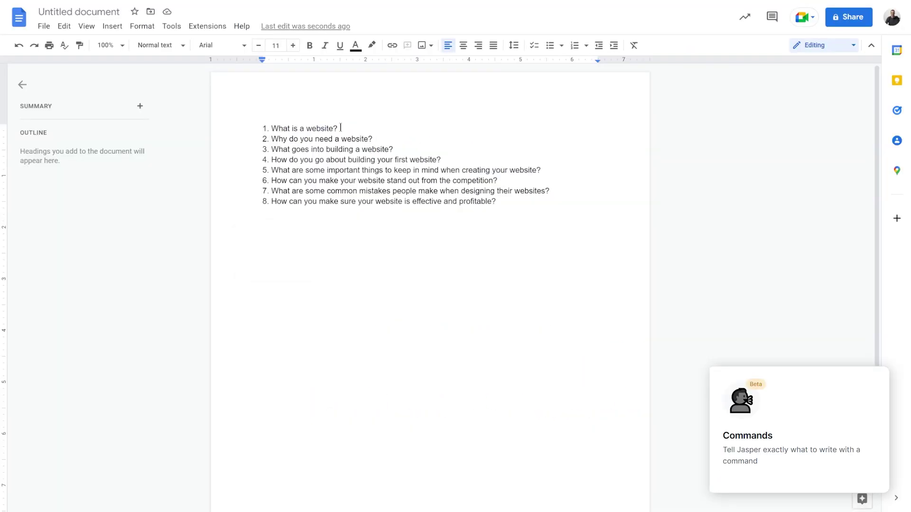
drag(340, 128, 286, 129)
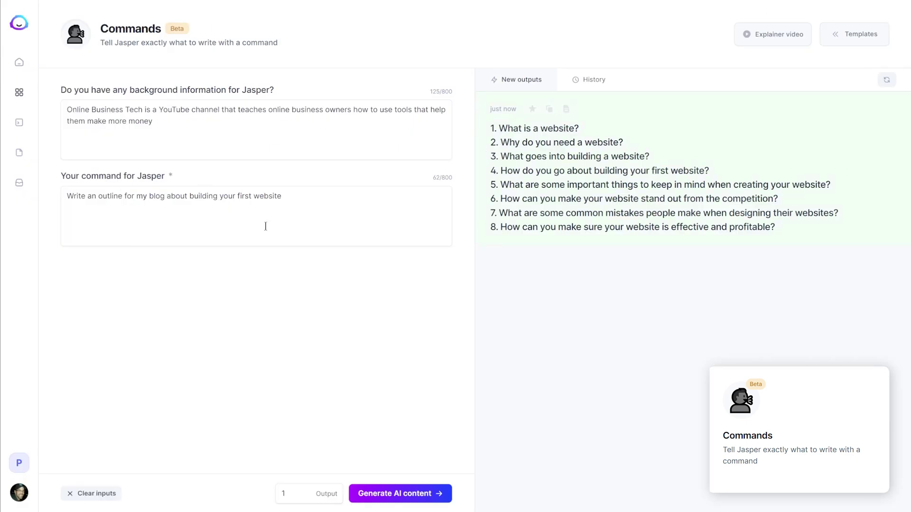
Step: Replace the Jasper command with 'What is a website?' and generate an answer
drag(263, 196, 269, 196)
drag(323, 199, 48, 196)
key(ctrl+v)
click(389, 497)
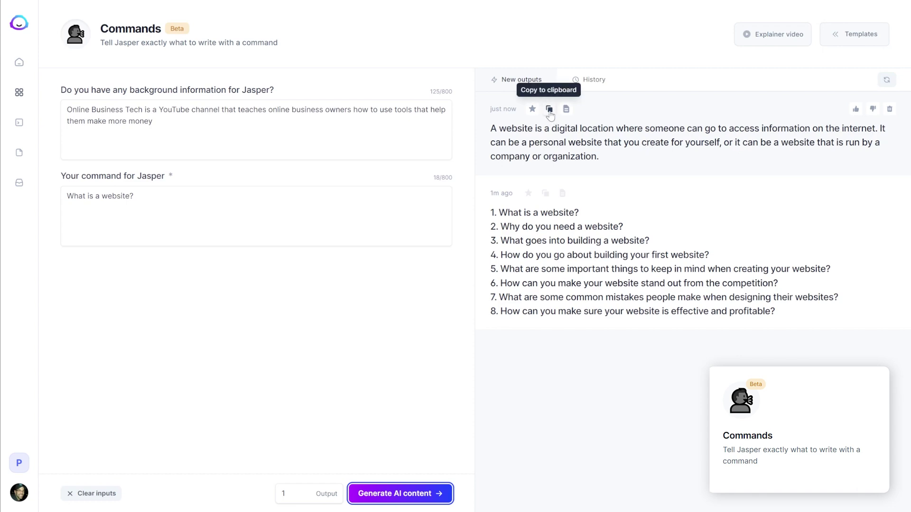
Step: Paste the generated website definition on a new line under outline item 1
click(550, 110)
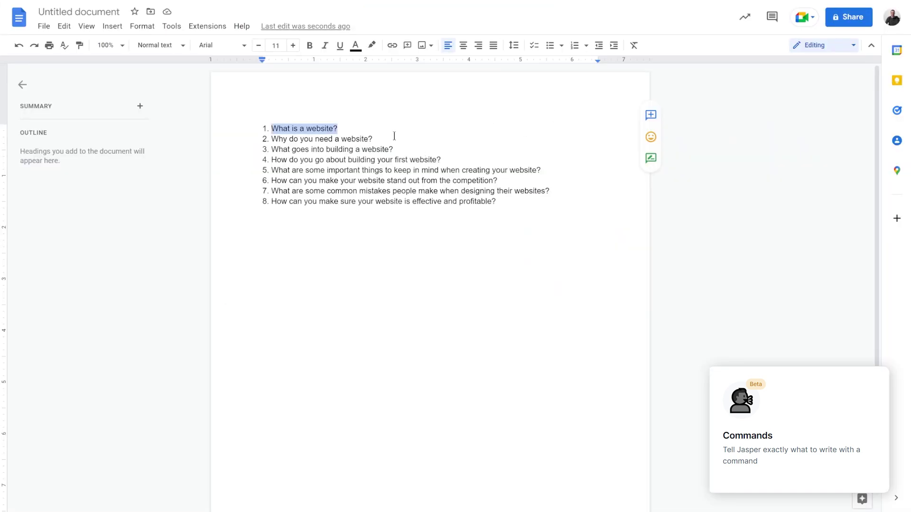
click(394, 129)
key(Return)
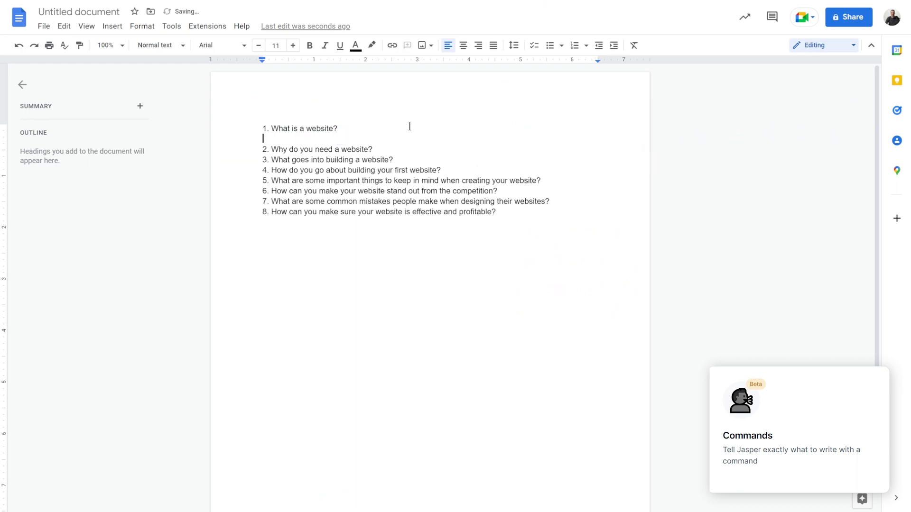
key(ctrl+v)
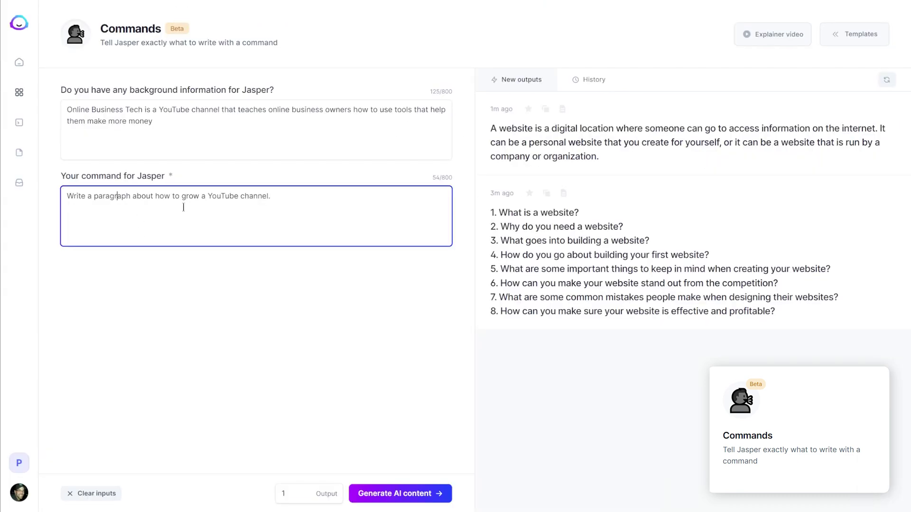
Step: Edit the command to ask about growing a YouTube channel's subscribers
click(183, 195)
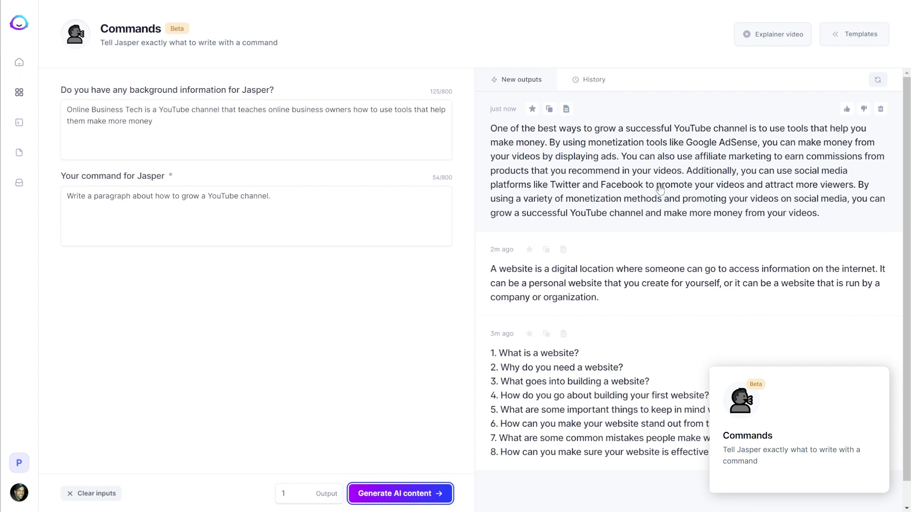
click(172, 195)
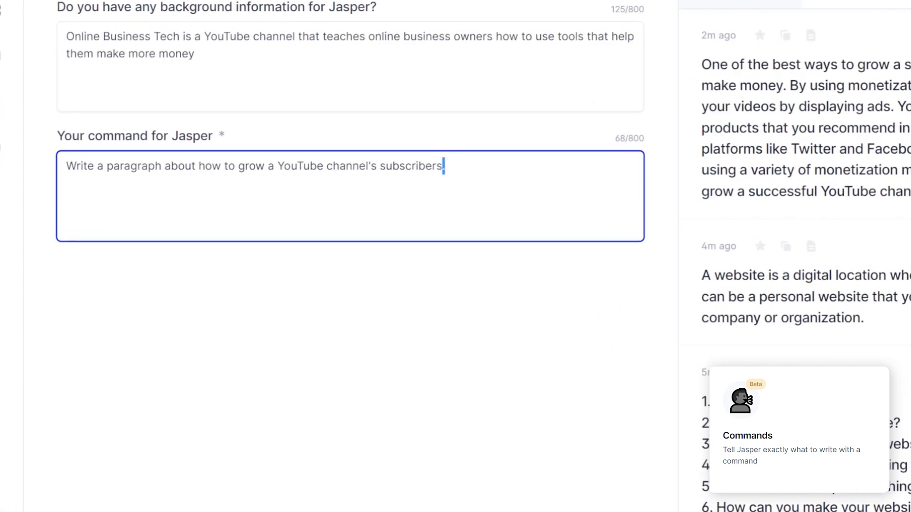
Step: Run the revised command to generate a paragraph on growing YouTube subscribers
key(ctrl+Return)
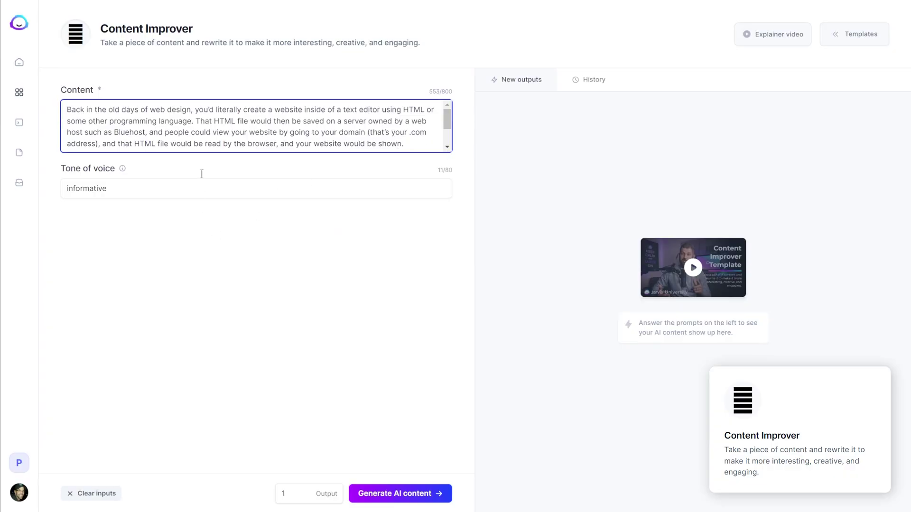
Step: Select the web-design history passage in Content Improver and generate an improved version
drag(68, 112, 429, 156)
scroll(383, 140, up, 2)
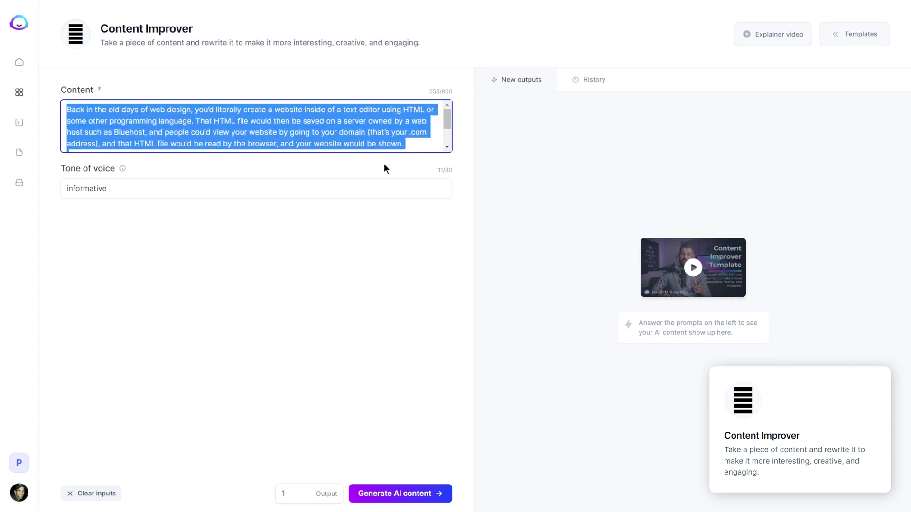
click(391, 493)
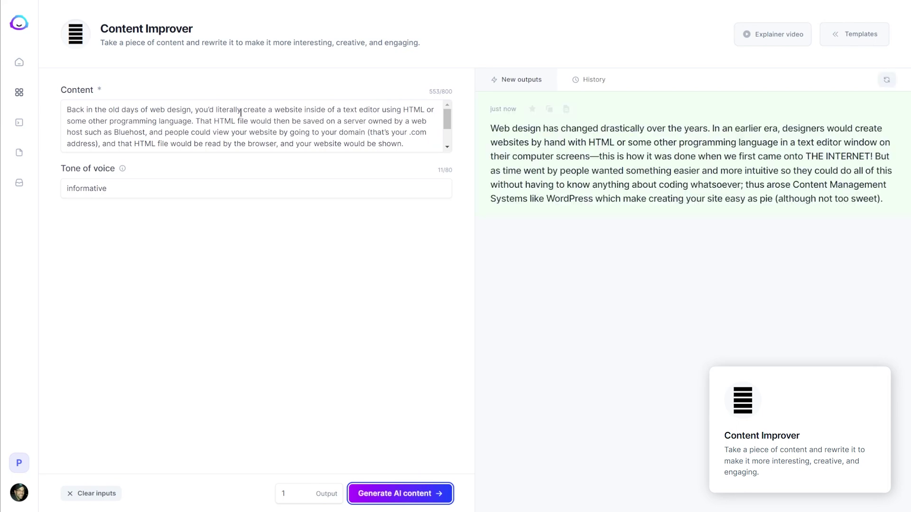
Step: Review the rewritten web-design passage against the original, then focus the Tone of voice field
triple_click(175, 136)
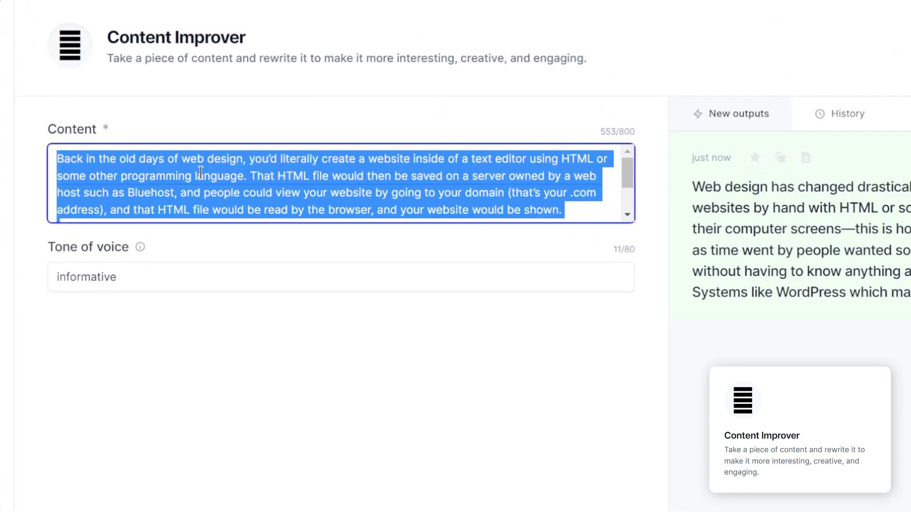
click(340, 172)
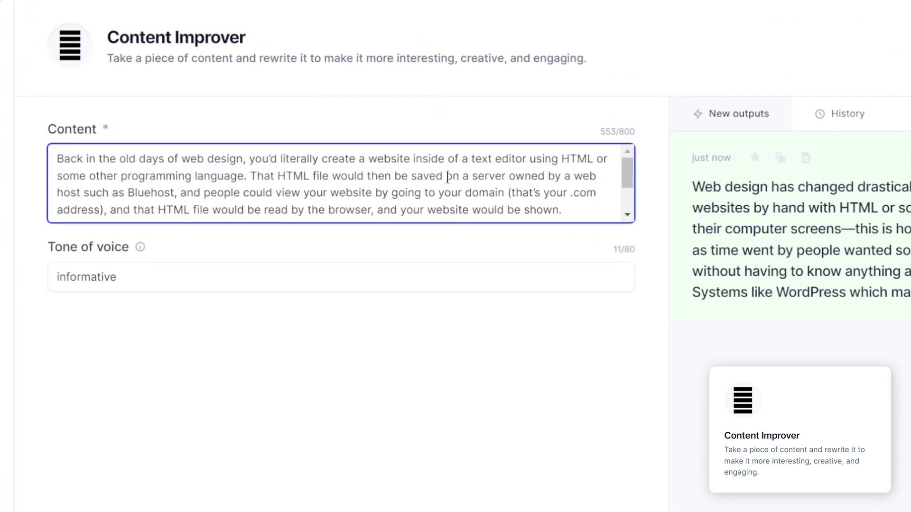
scroll(447, 178, down, 2)
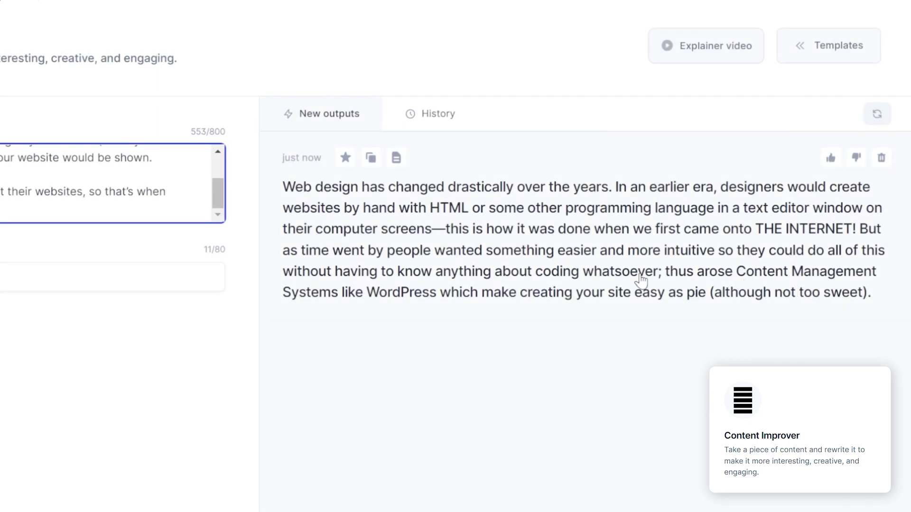
click(448, 318)
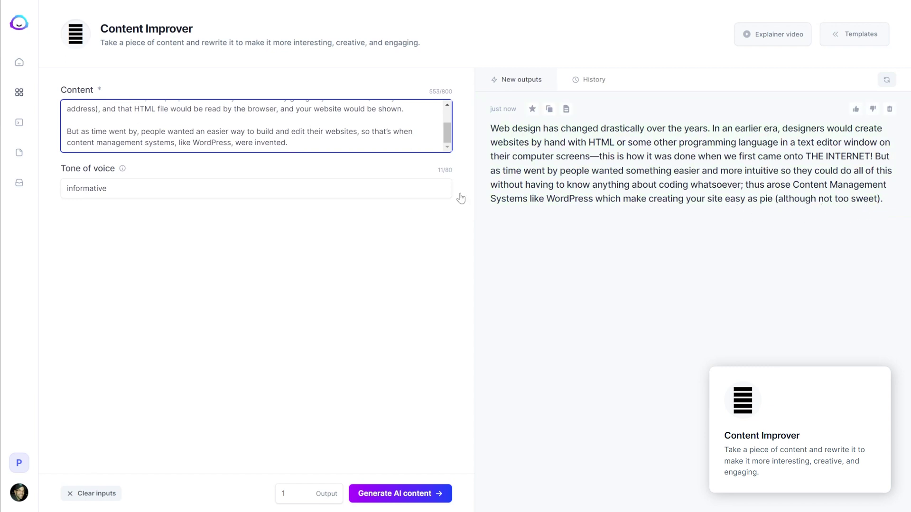
click(73, 189)
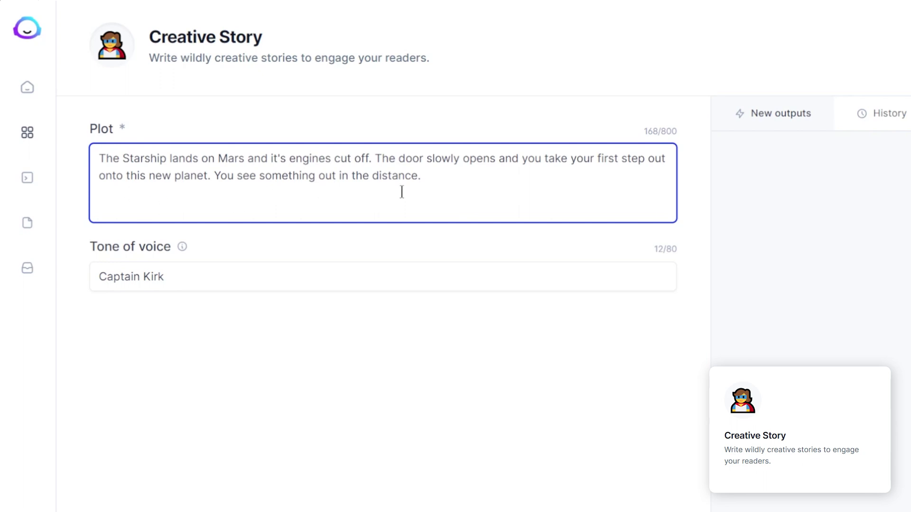
Step: Set the Captain Kirk tone for the Mars Starship landing plot and generate two stories
click(165, 273)
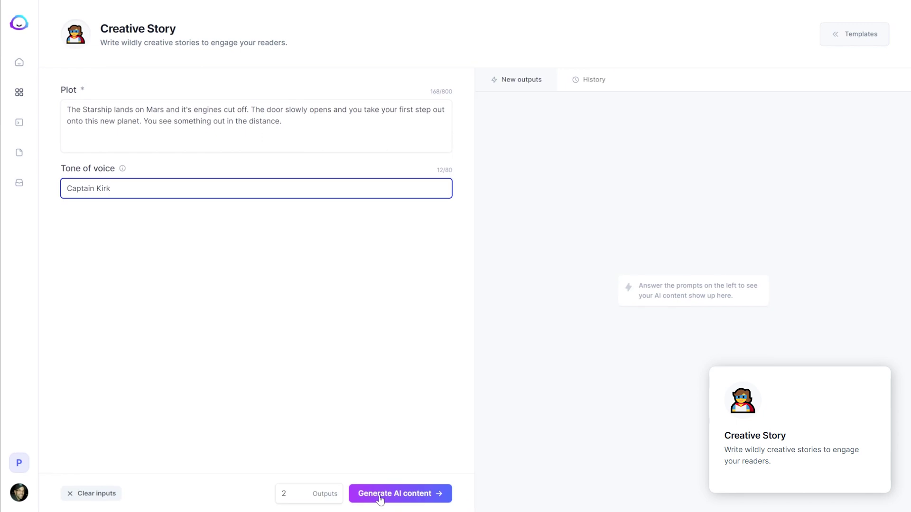
click(379, 498)
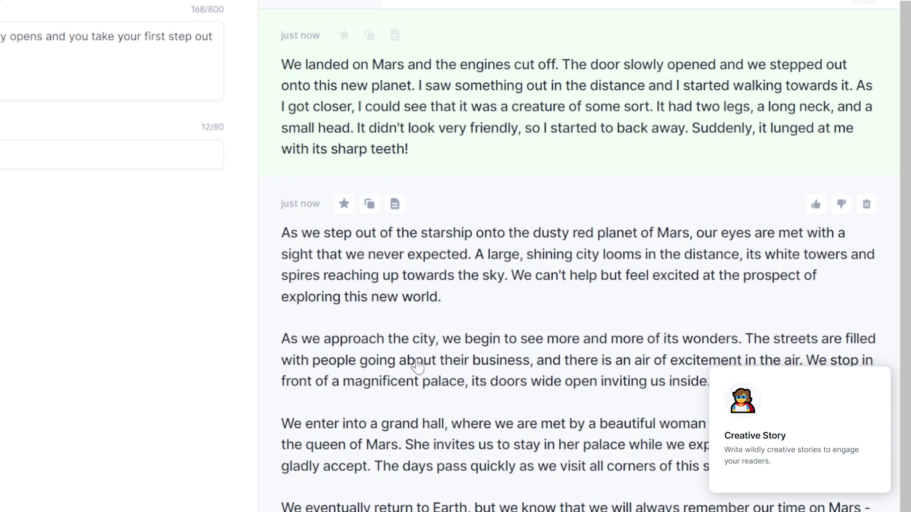
Step: Scroll through the output panel to read the hostile-creature and Mars-queen landing stories
scroll(605, 373, down, 1)
scroll(703, 363, down, 3)
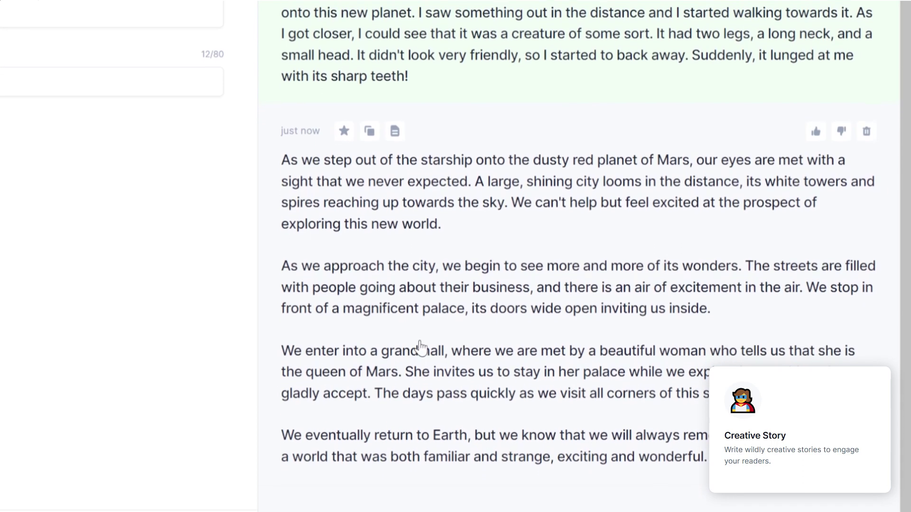
scroll(637, 316, down, 1)
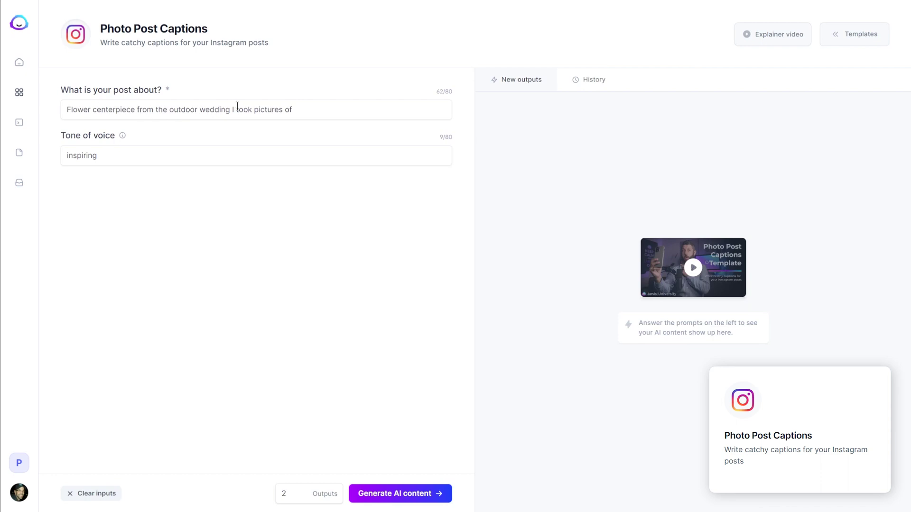
Step: Generate inspiring captions for the outdoor-wedding flower centerpiece photo post
click(325, 113)
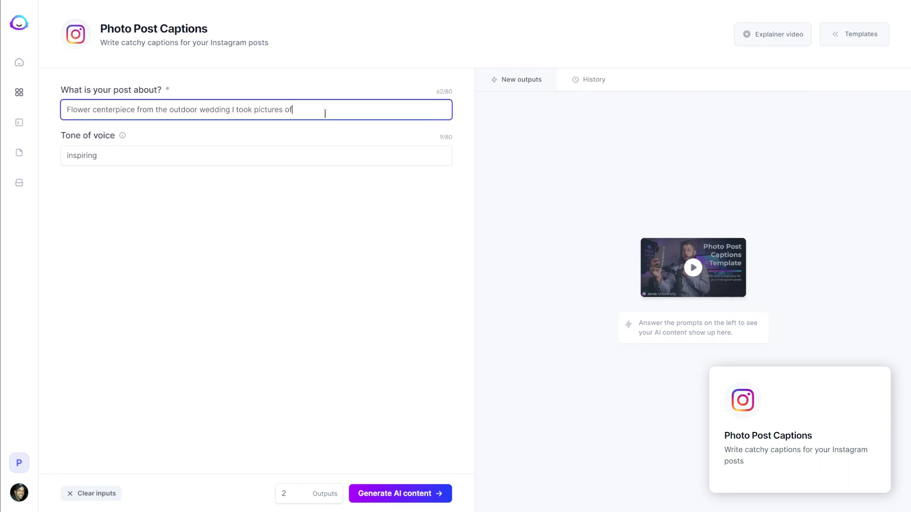
click(104, 153)
click(386, 493)
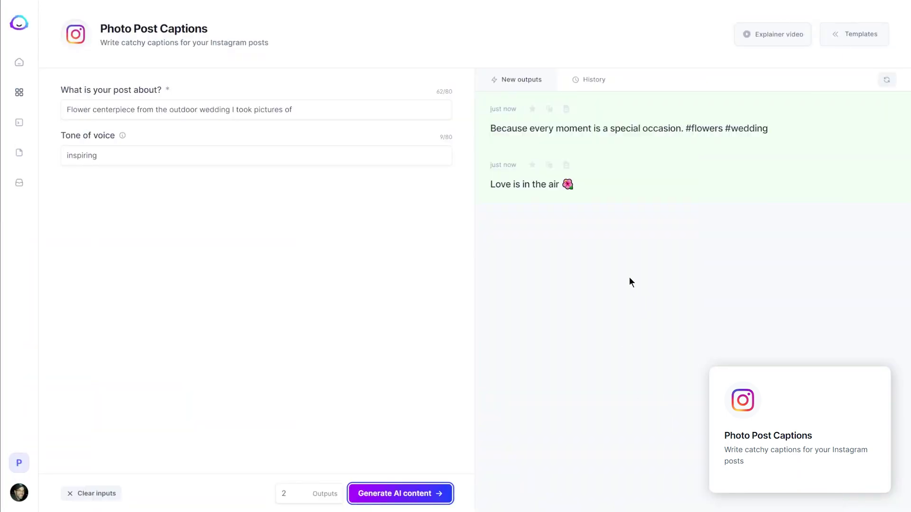
Step: Show the caption history, then highlight Instagram's #flowerstagram tag and post count
click(600, 85)
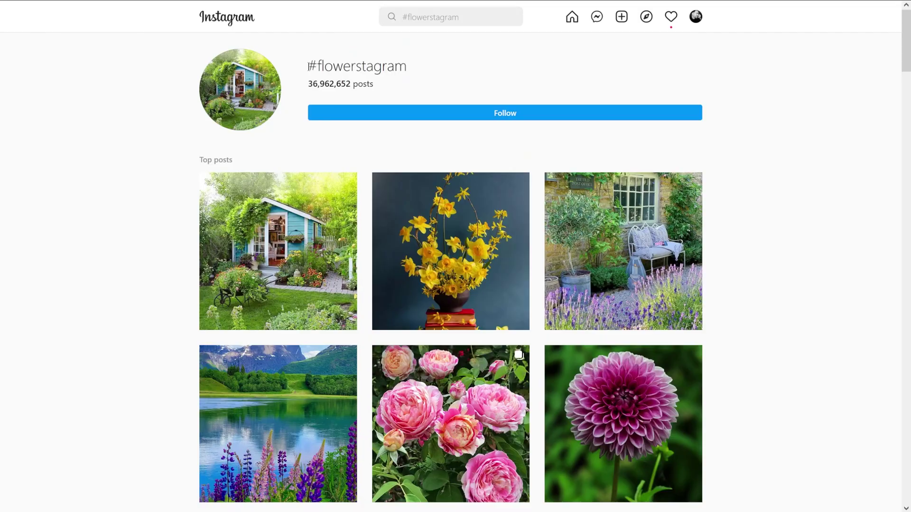
drag(309, 61, 380, 86)
Step: Deselect the tag and browse the #flowerstagram top and most recent posts
click(864, 146)
scroll(848, 167, down, 6)
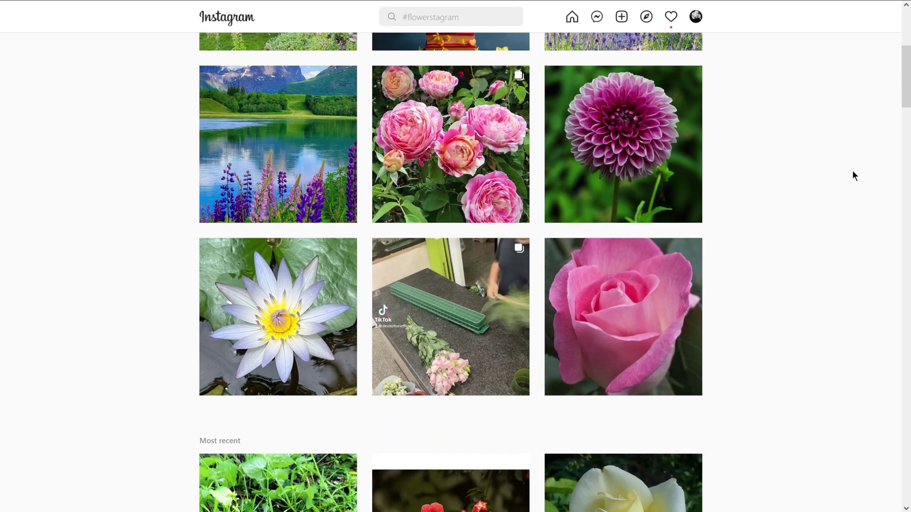
scroll(853, 172, down, 5)
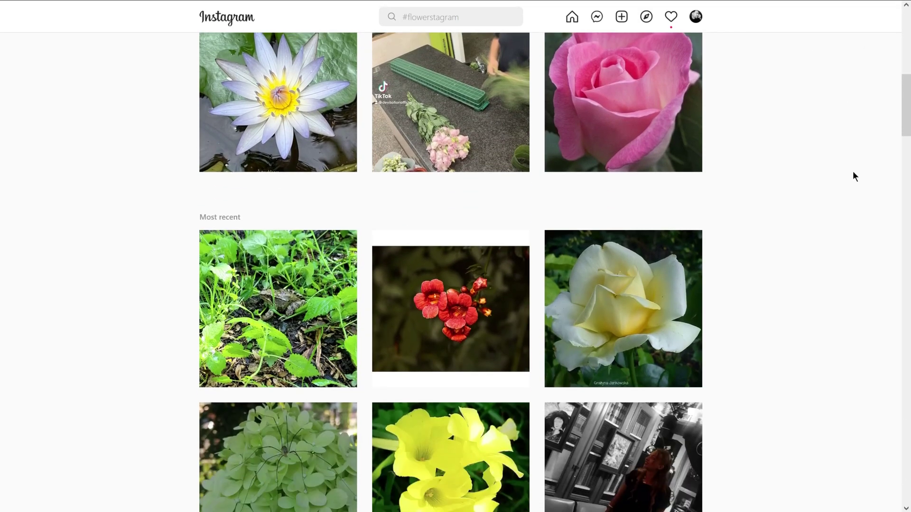
scroll(853, 172, down, 5)
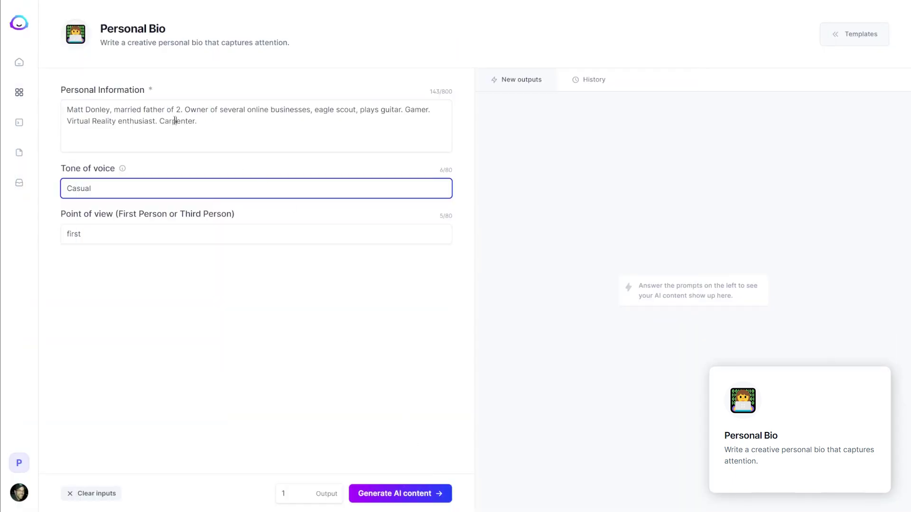
Step: Generate a Casual, first-person bio from the entered personal information
click(86, 110)
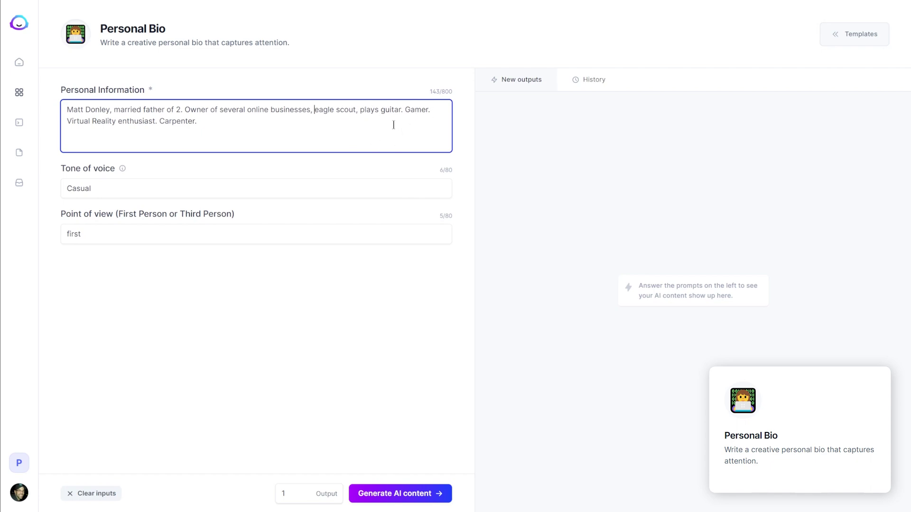
click(376, 493)
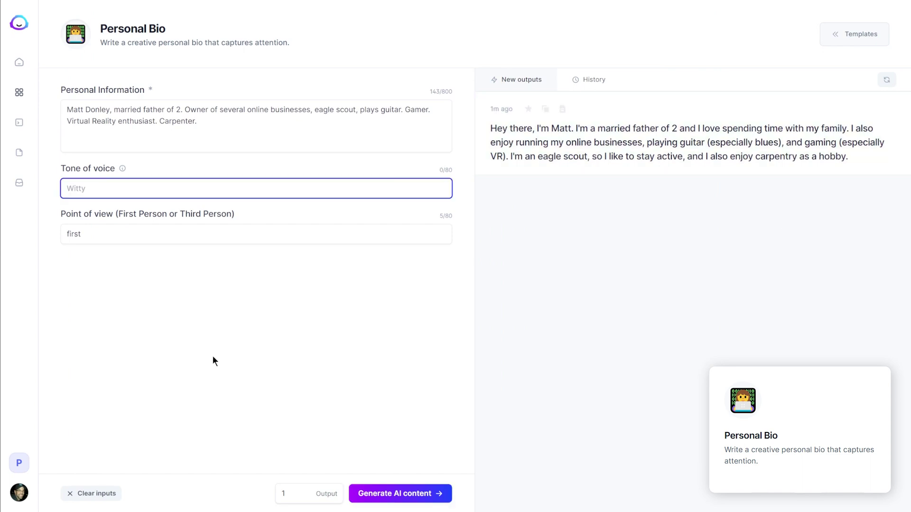
Step: Generate a second bio with the tone of voice set to Homer Simpson
text(Homer Simpson)
click(213, 358)
click(398, 491)
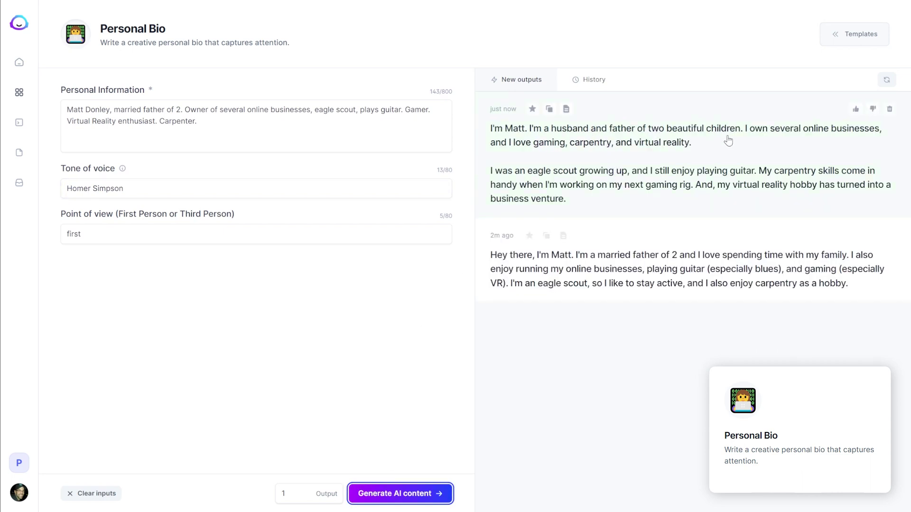
click(126, 190)
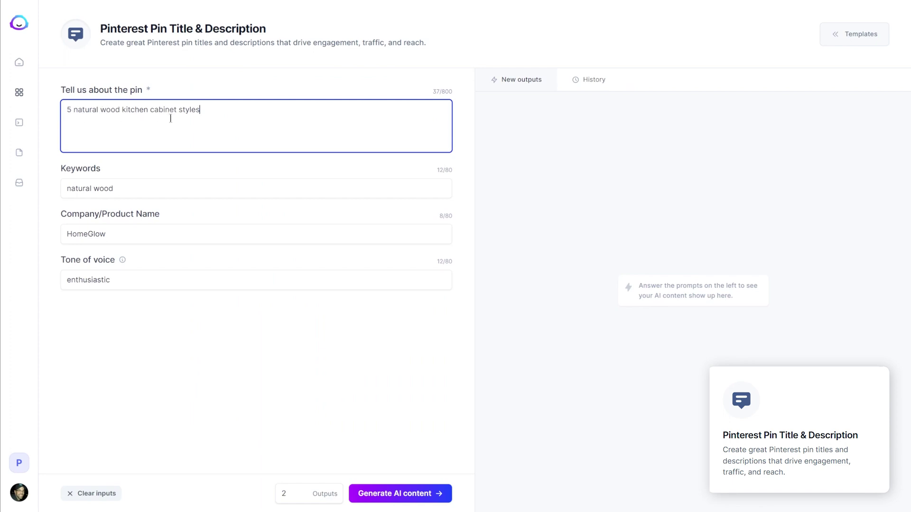
Step: Review the keywords, HomeGlow company name and enthusiastic tone, then generate two pin titles and descriptions
click(140, 185)
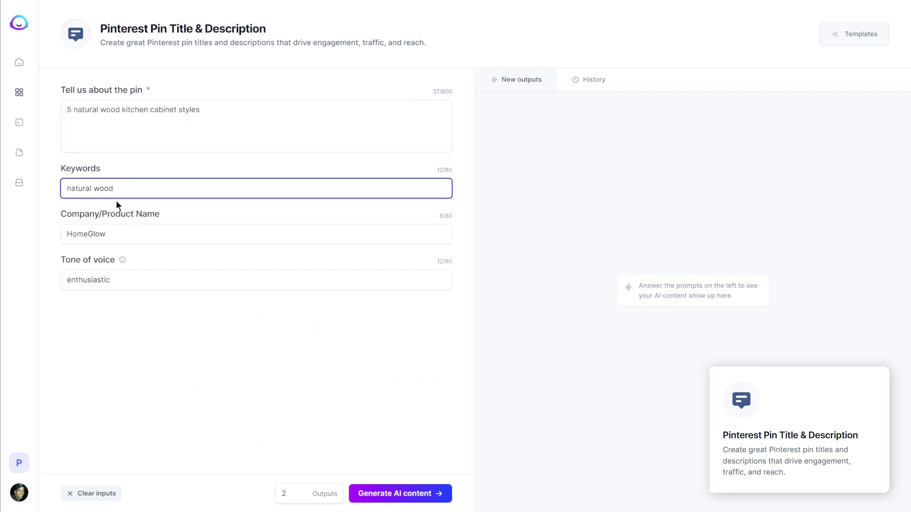
click(99, 231)
drag(106, 234, 74, 259)
click(94, 283)
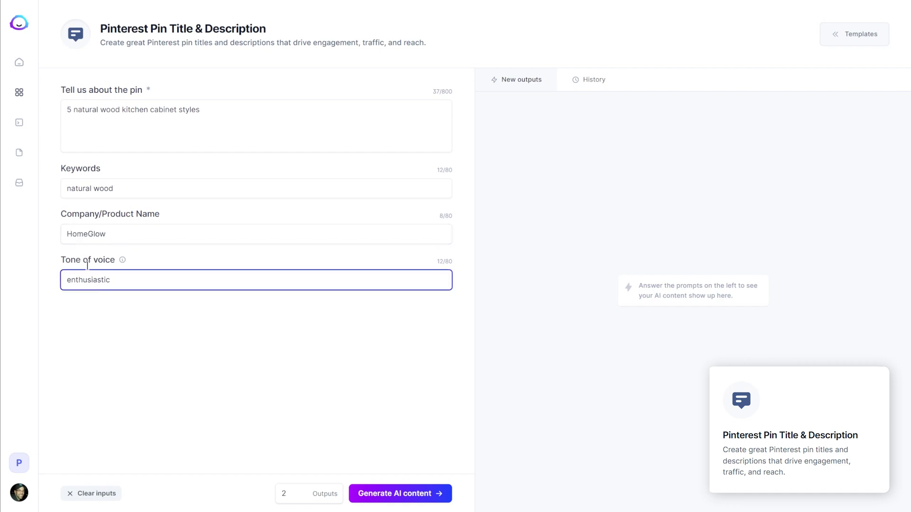
click(413, 502)
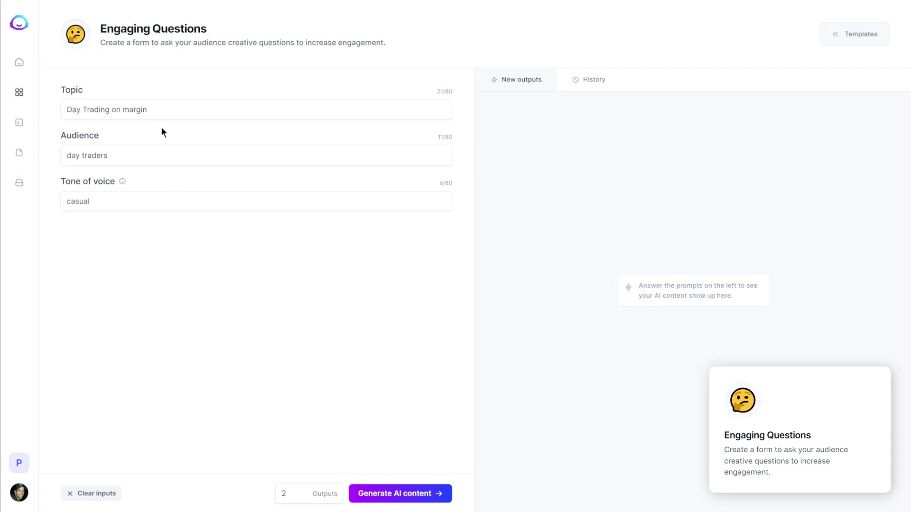
Step: Review the Day Trading on margin topic, day-trader audience and casual tone, then generate two question sets
click(158, 117)
click(102, 156)
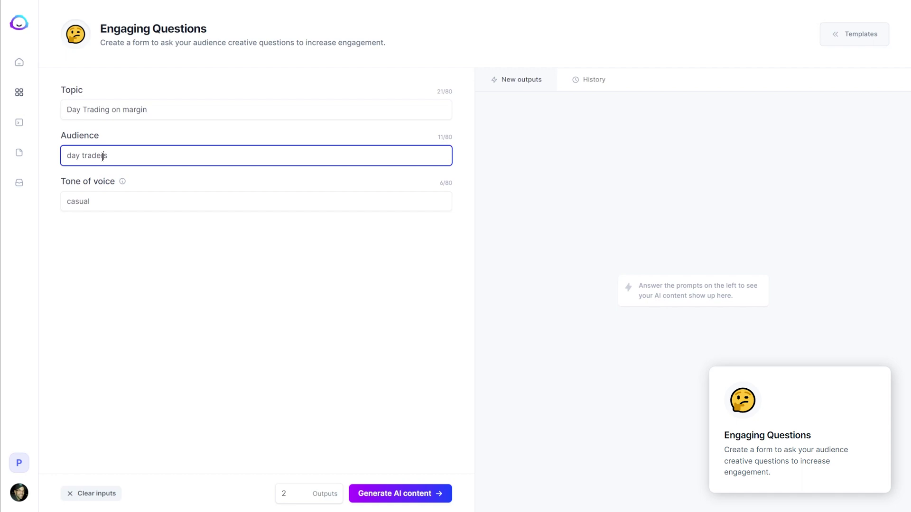
click(105, 200)
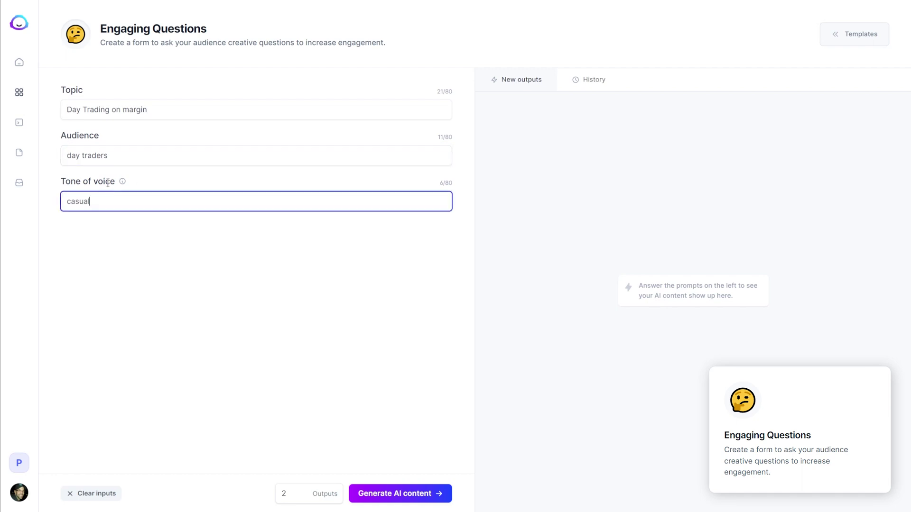
click(391, 497)
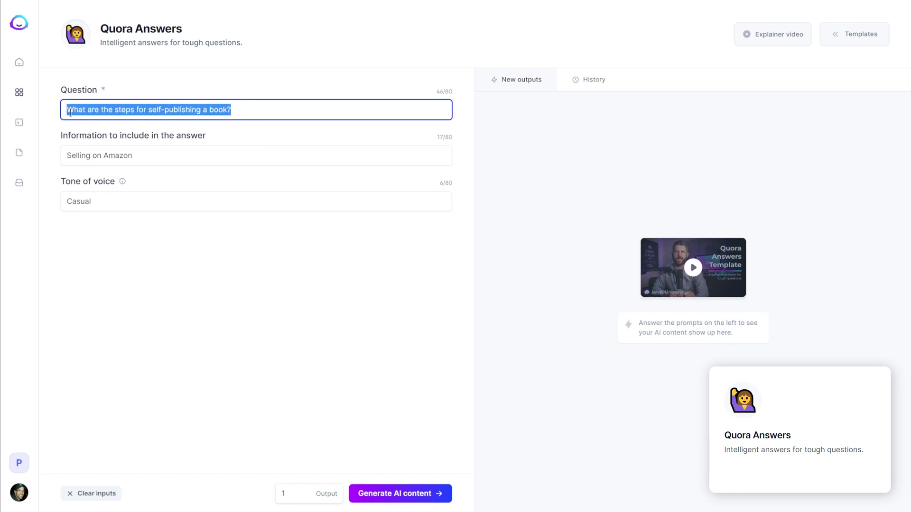
Step: Review the self-publishing question and Selling on Amazon information, then generate the casual answer twice
click(218, 165)
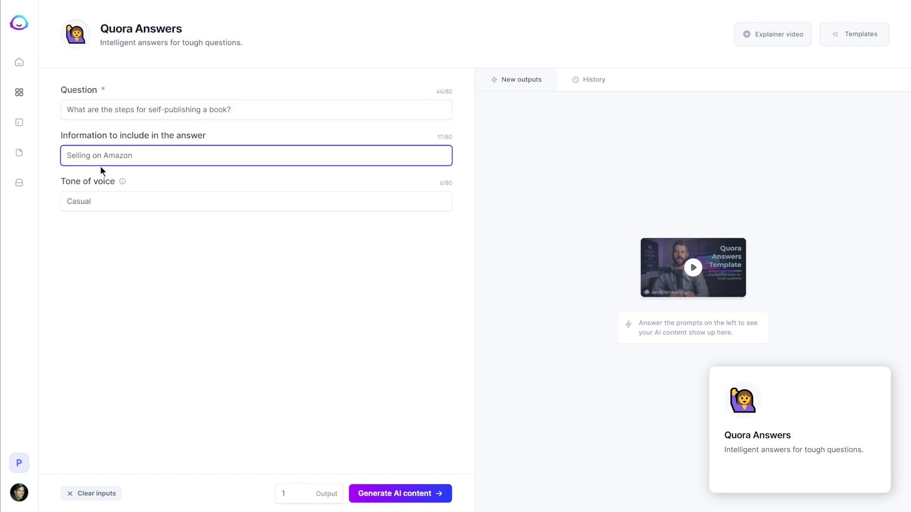
click(174, 273)
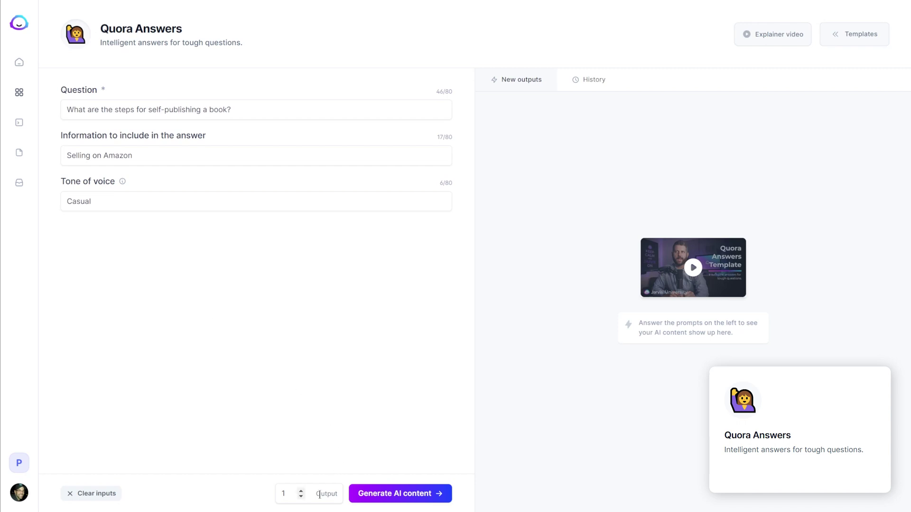
click(404, 495)
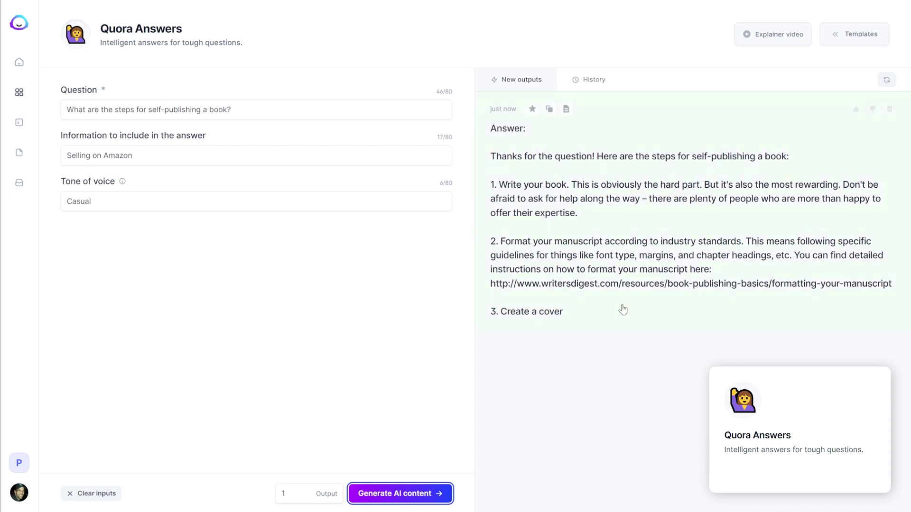
click(419, 494)
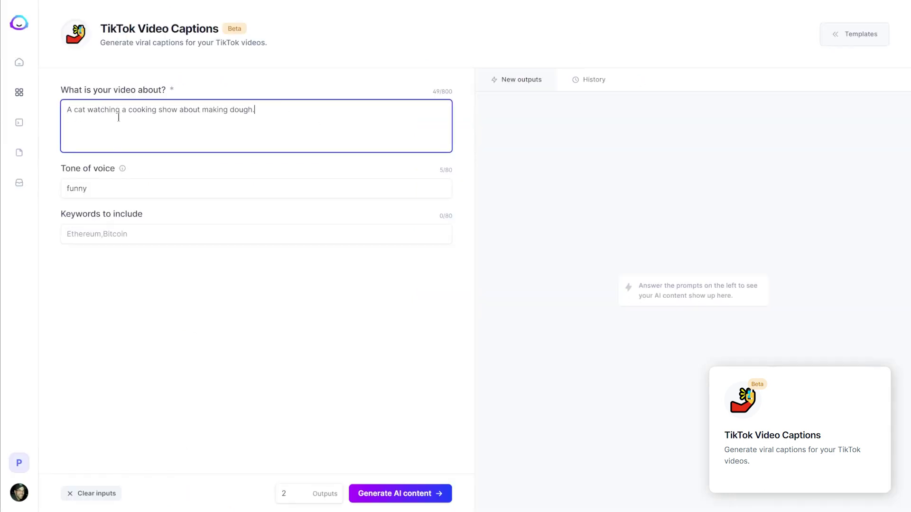
Step: Generate two batches of funny captions for the cat watching a dough-making cooking show
click(252, 188)
click(401, 494)
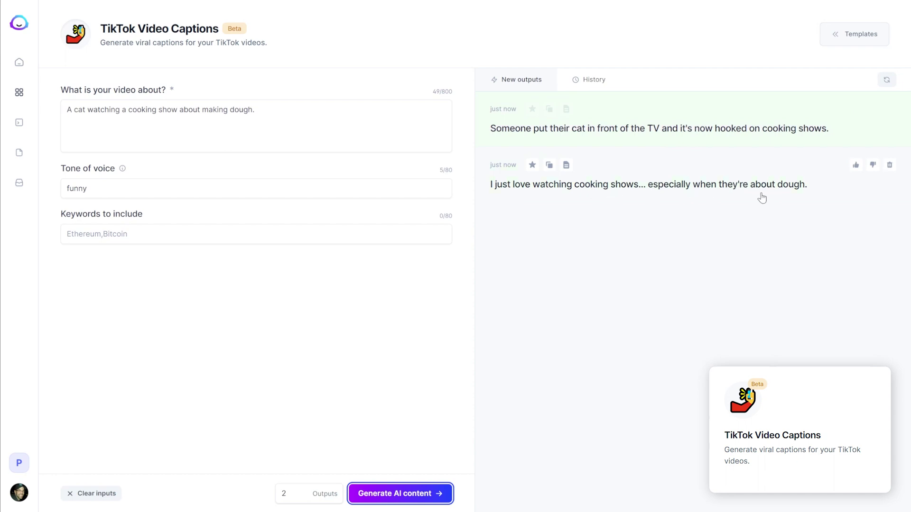
click(427, 501)
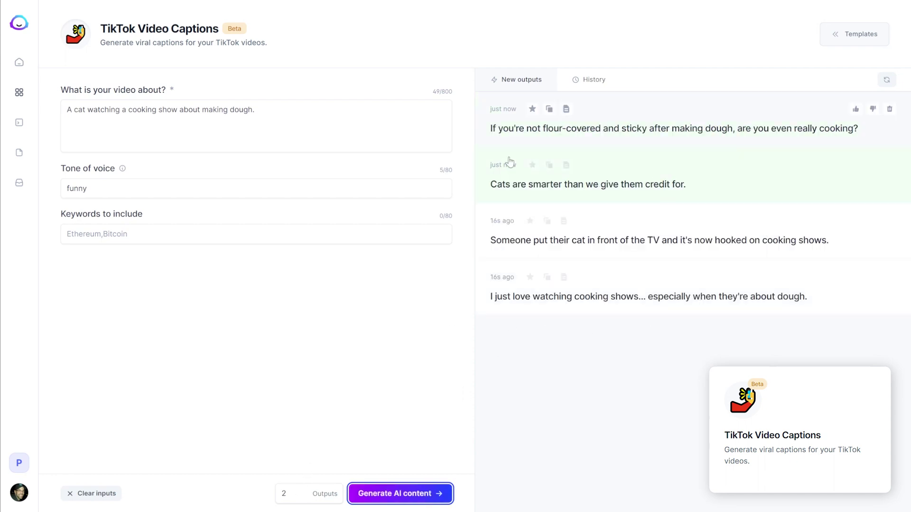